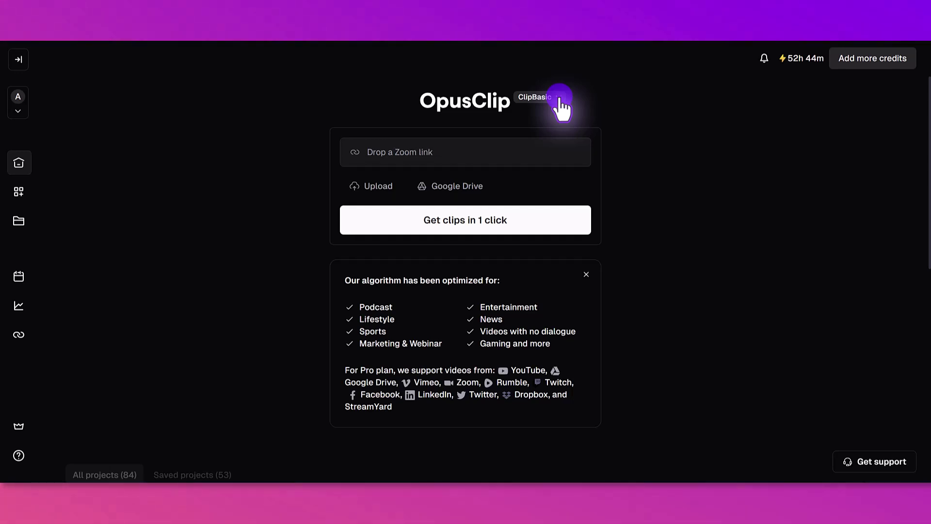
# Switch the clipping model to ClipAnything and put the cursor in the video link field
pyautogui.click(559, 99)
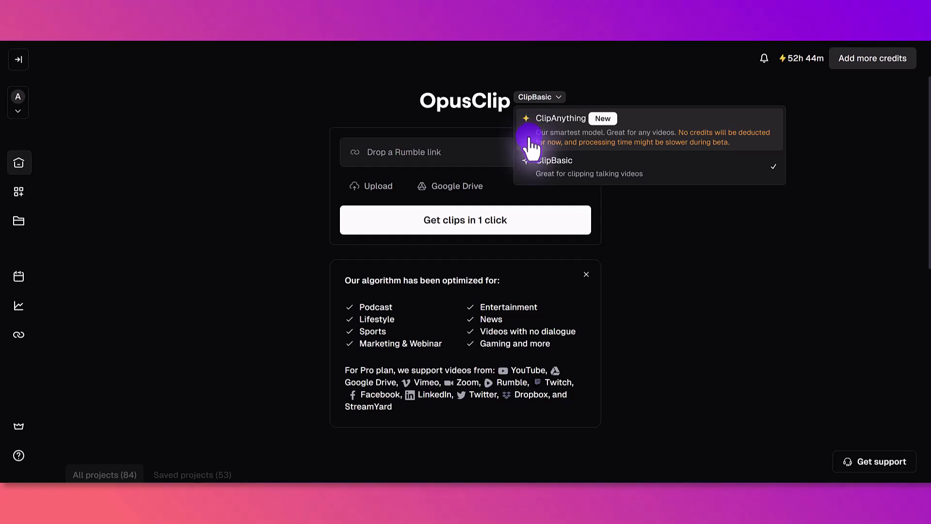
pyautogui.click(547, 140)
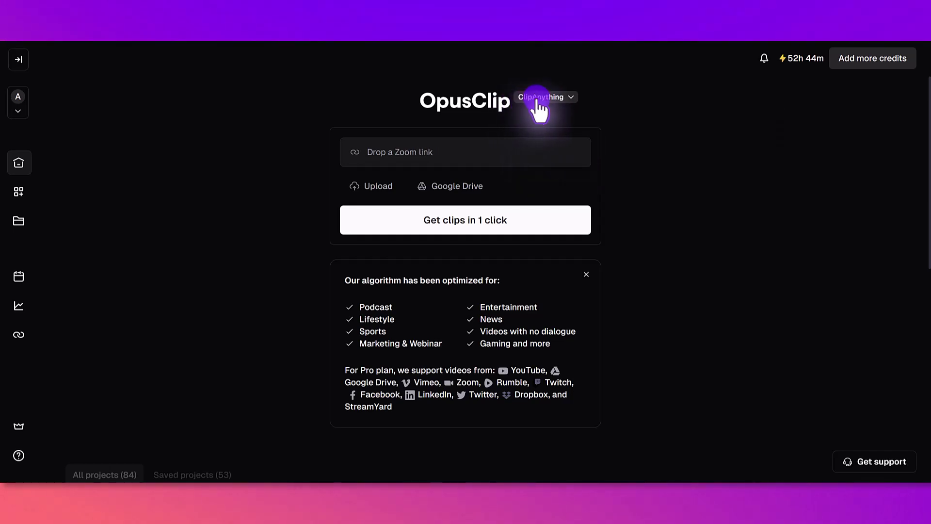
pyautogui.click(424, 152)
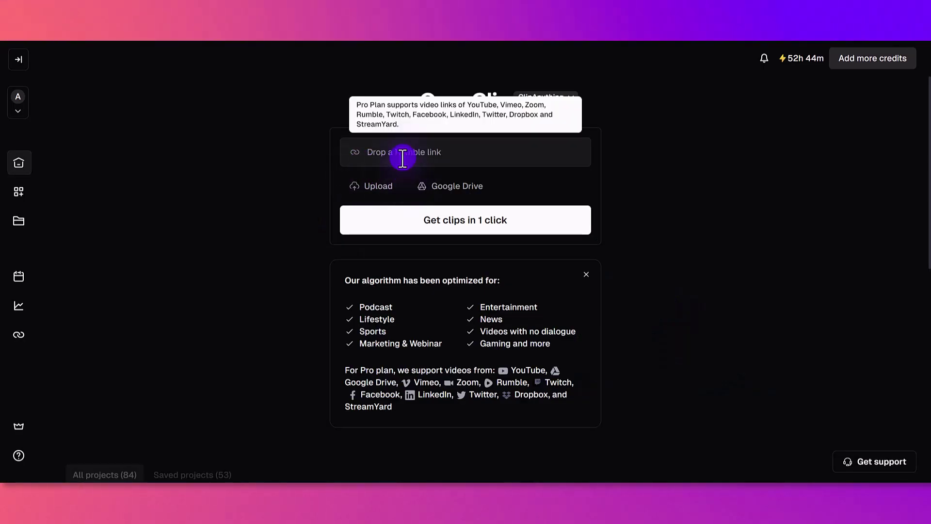
# Paste and submit the YouTube vlog link, keeping clip length at Auto (<90s)
pyautogui.write('https://www.youtube.com/watch?v=cbqHhQYQ20g')
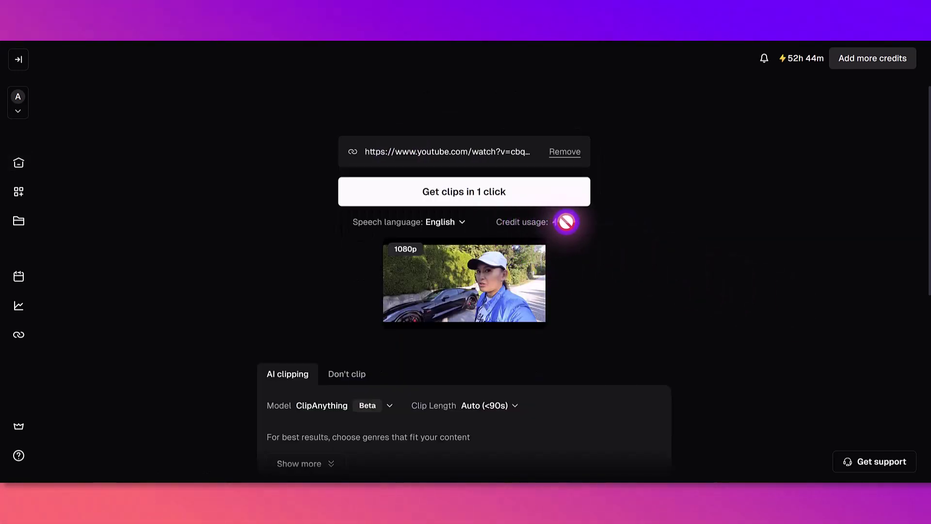
pyautogui.click(416, 203)
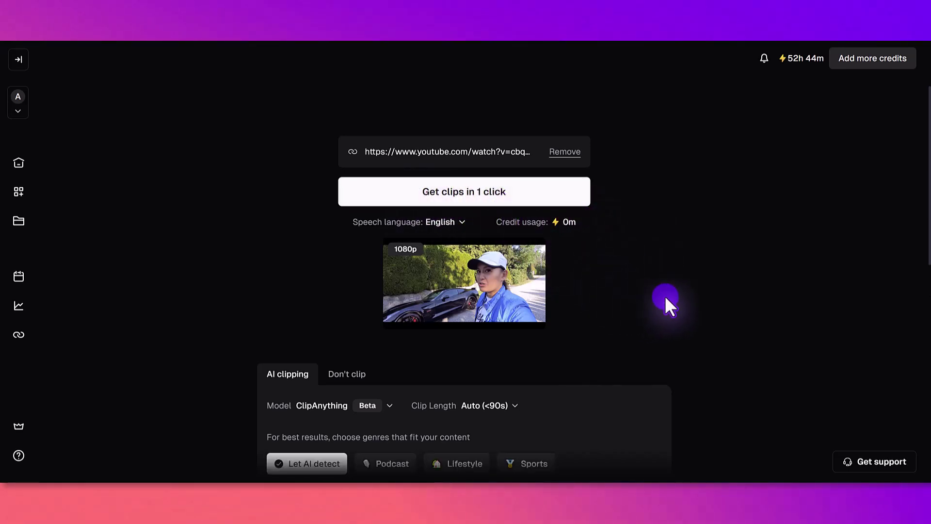
pyautogui.scroll(-3, 692, 297)
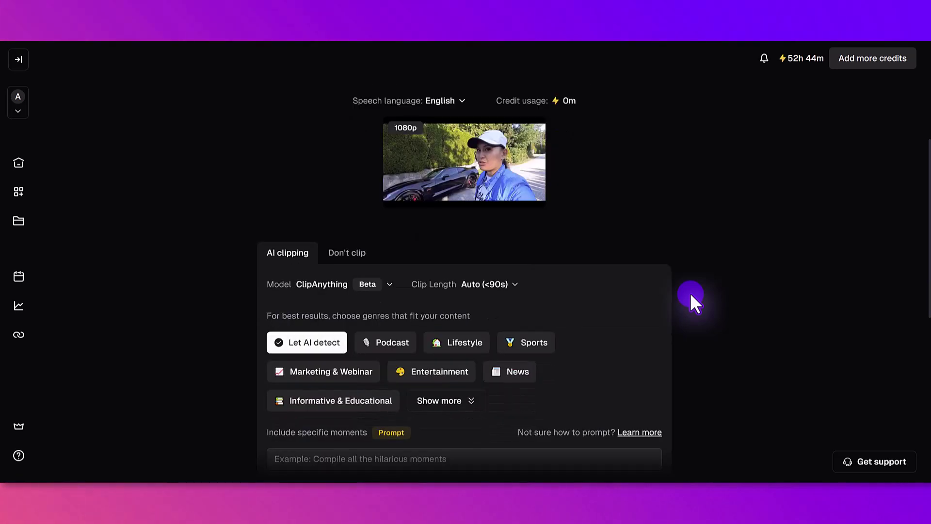
pyautogui.scroll(-2, 707, 288)
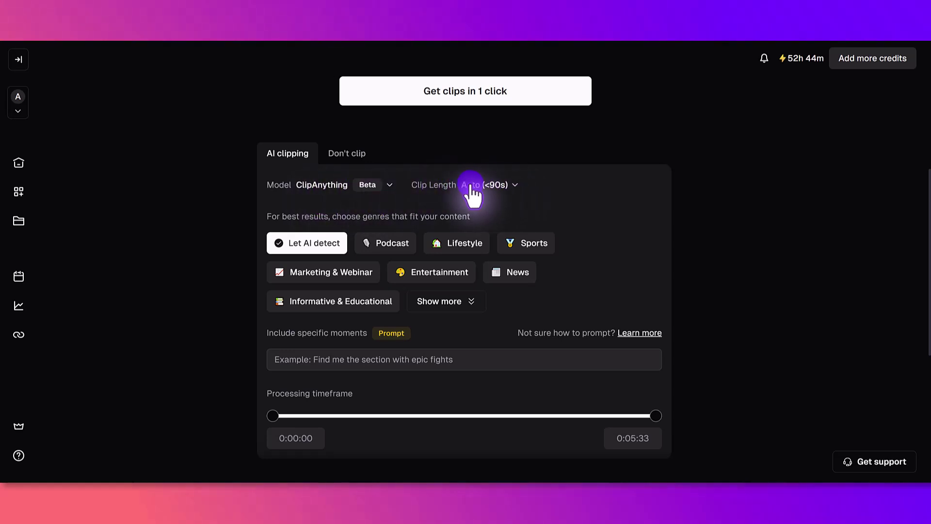
pyautogui.click(510, 189)
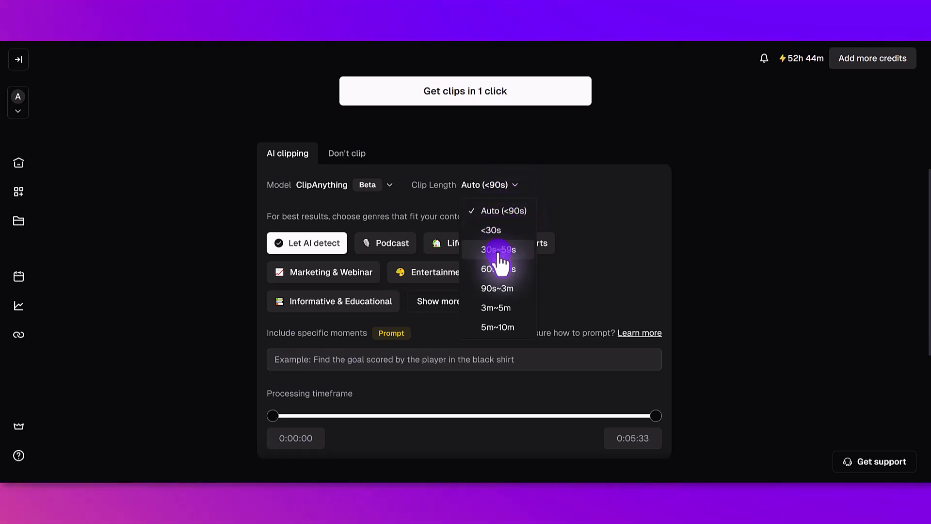
pyautogui.click(503, 213)
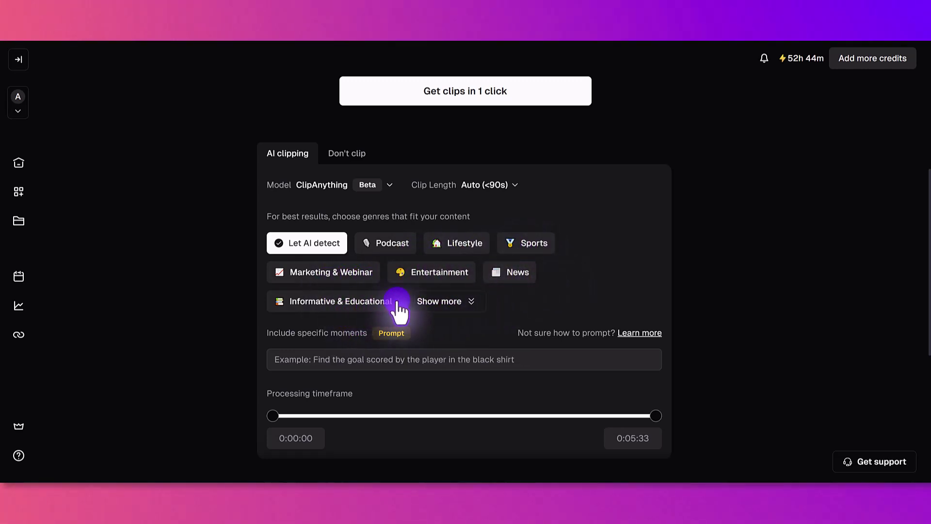
# Show all genres from Basketball to Gaming and Other, then scroll down to the prompt field
pyautogui.click(472, 305)
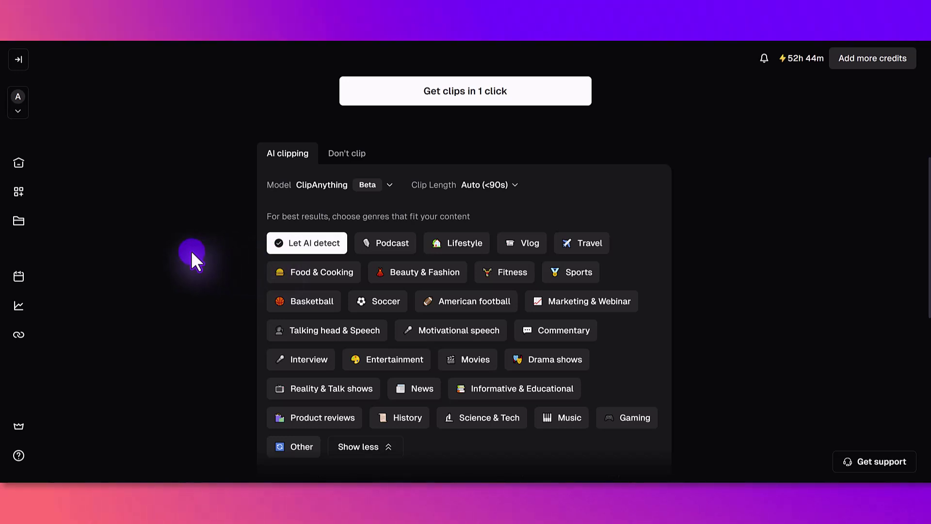
pyautogui.scroll(-3, 191, 251)
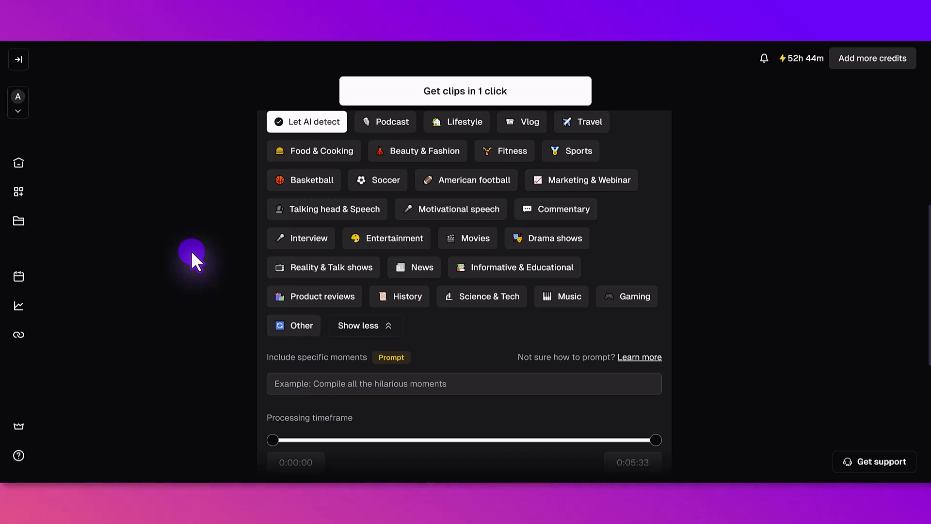
pyautogui.scroll(-2, 191, 250)
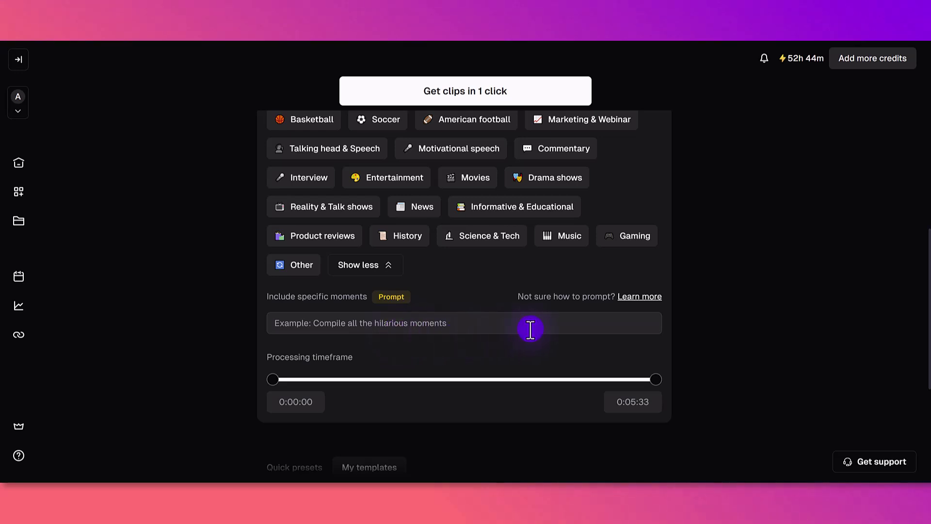
# Copy the viral social-media example from the ClipAnything Prompts Manual and return to OpusClip
pyautogui.click(639, 296)
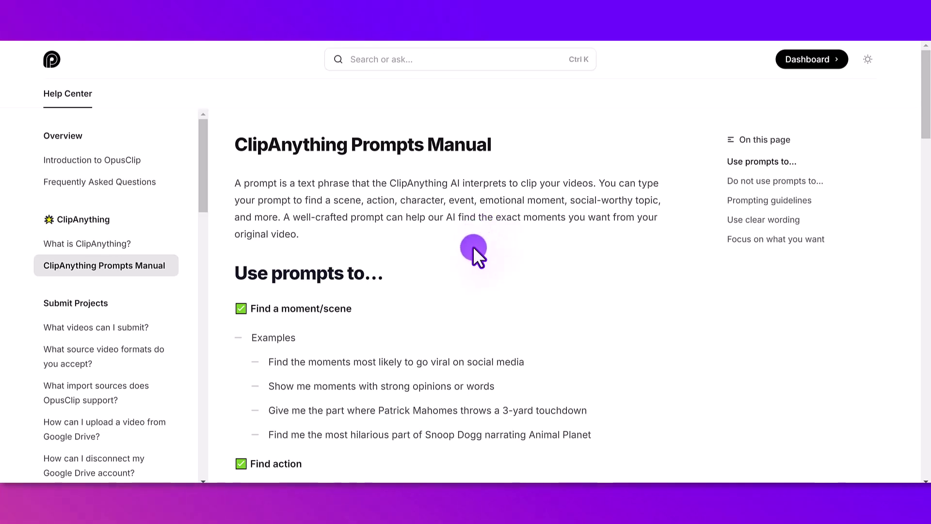
pyautogui.scroll(-1, 461, 252)
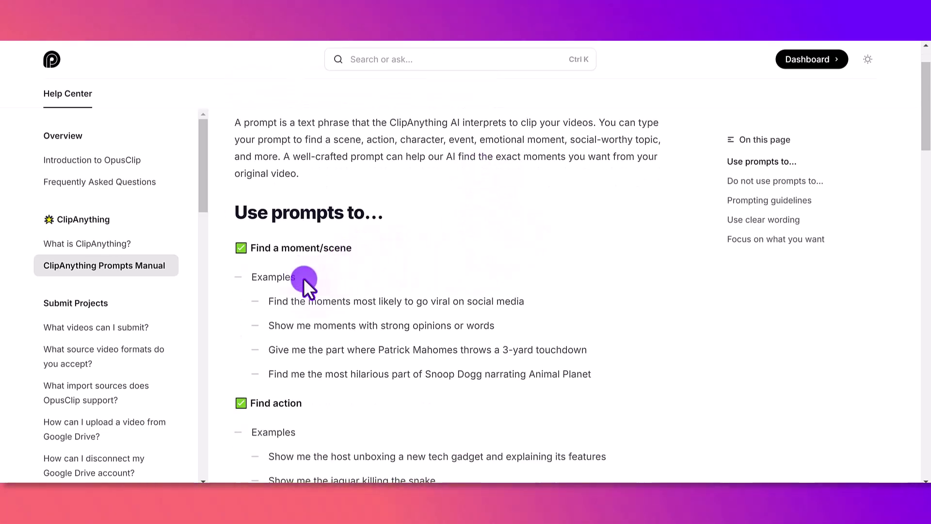
pyautogui.scroll(-9, 374, 371)
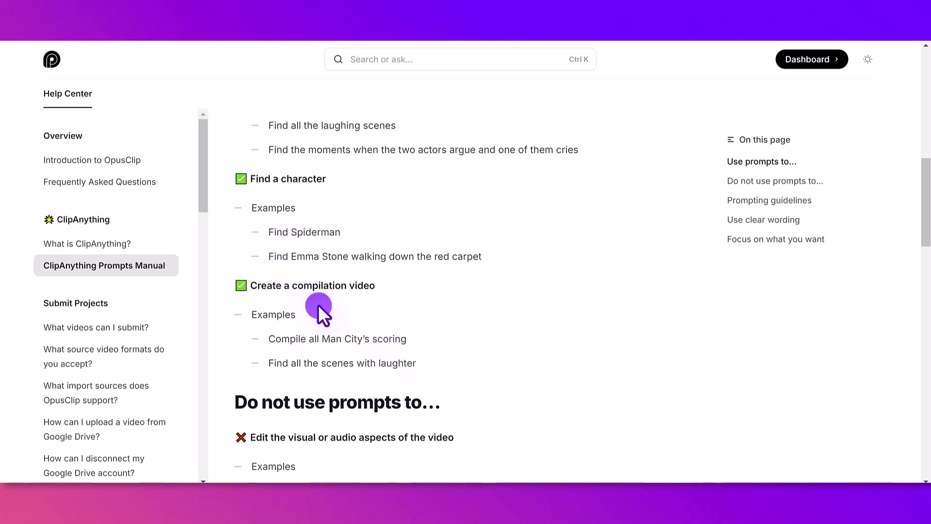
pyautogui.scroll(-1, 458, 339)
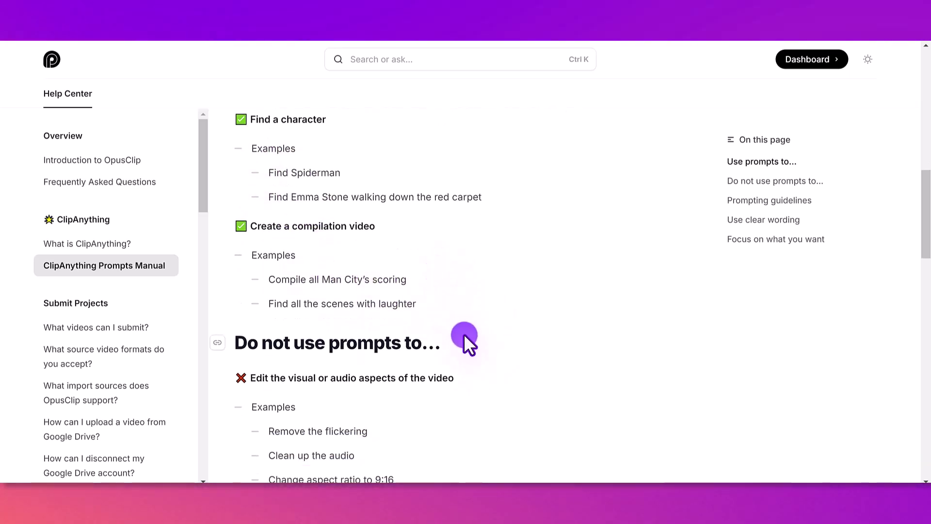
pyautogui.scroll(-2, 409, 339)
pyautogui.scroll(-1, 337, 291)
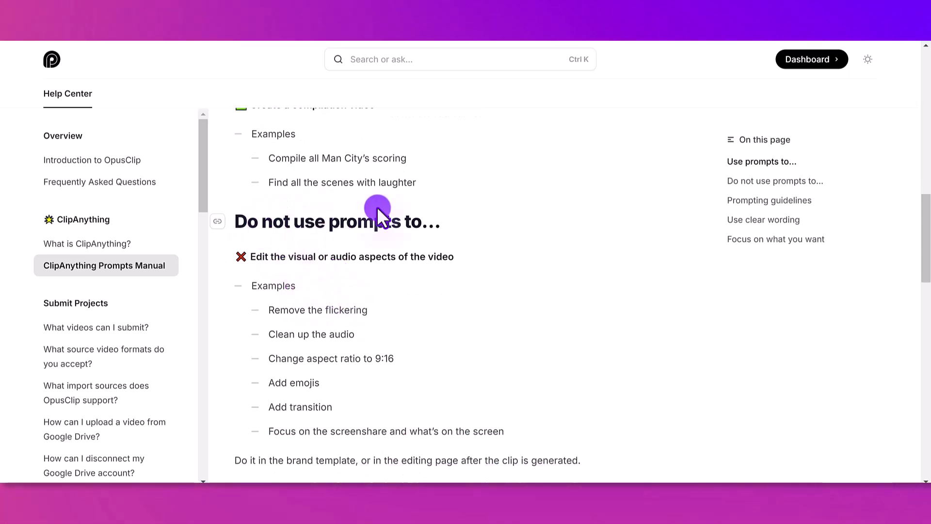
pyautogui.scroll(-8, 394, 272)
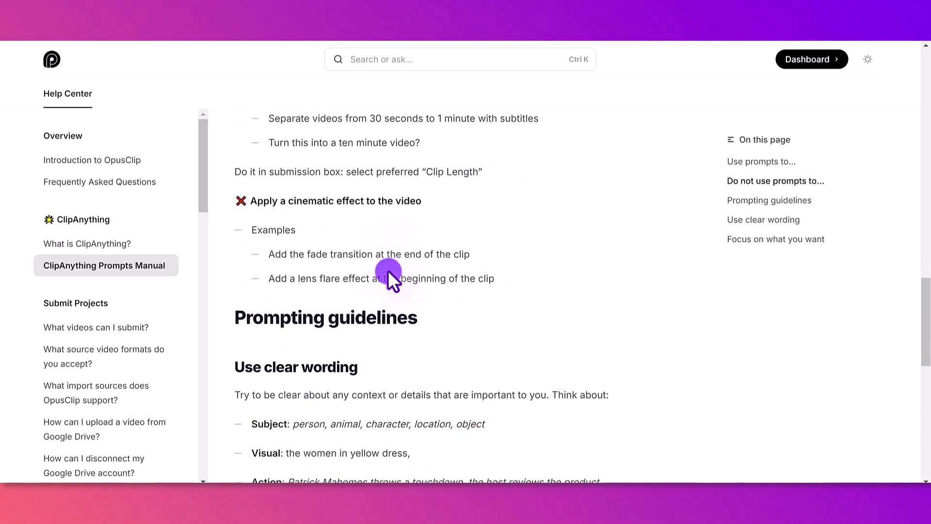
pyautogui.scroll(15, 388, 270)
pyautogui.scroll(8, 388, 271)
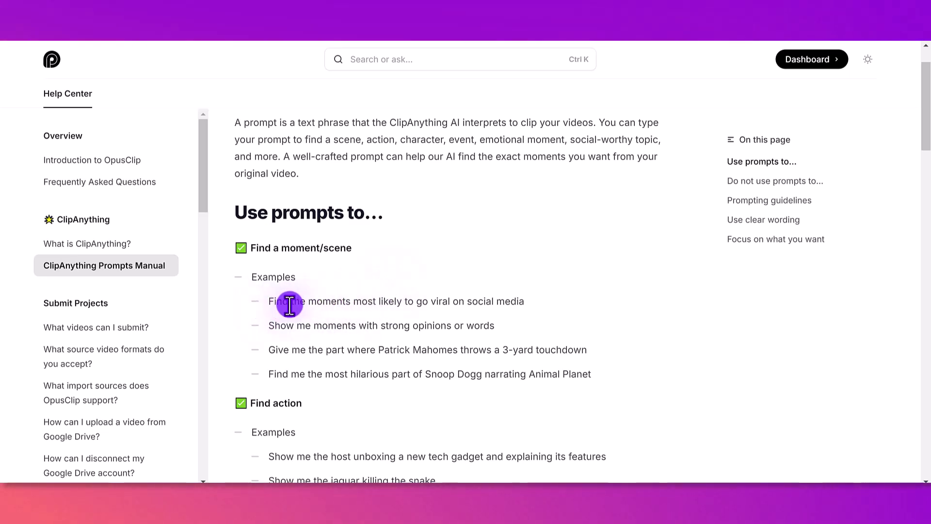
pyautogui.moveTo(490, 307); pyautogui.dragTo(526, 305)
pyautogui.hotkey('ctrl', 'c')
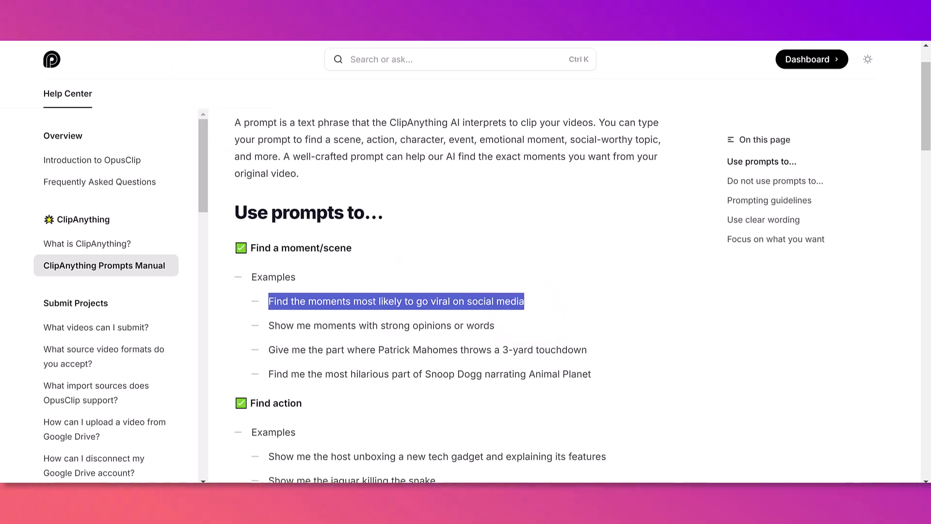
pyautogui.hotkey('ctrl', 'Tab')
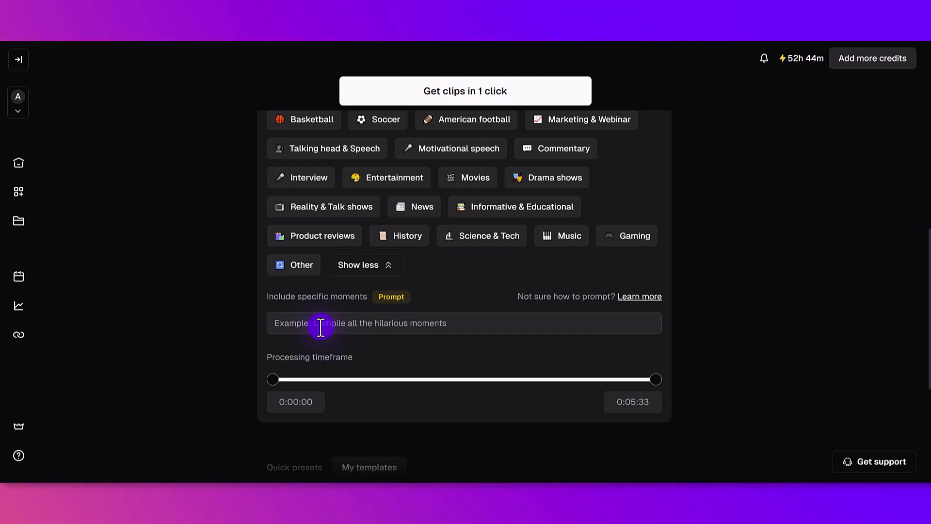
# Paste 'Find the moments most likely to go viral on social media' as the prompt; timeframe 0:00:00–0:05:33
pyautogui.click(321, 328)
pyautogui.hotkey('ctrl', 'v')
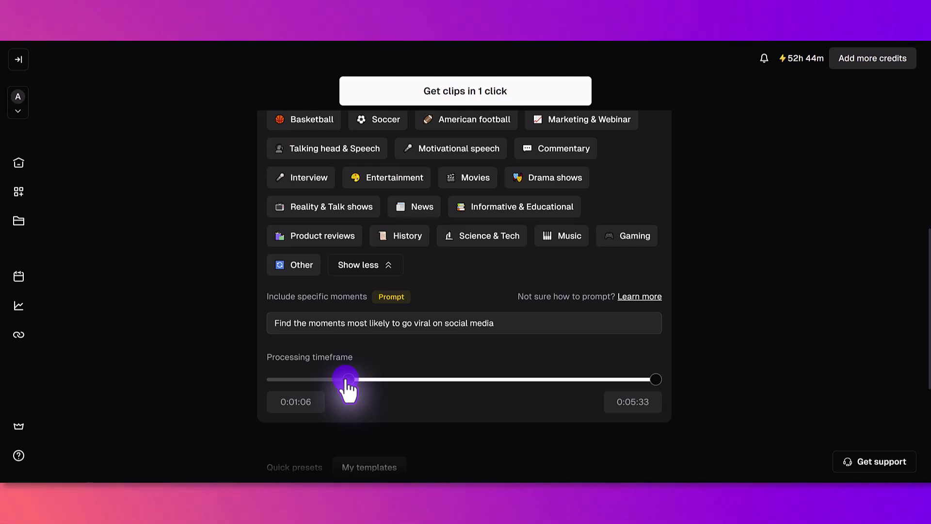
pyautogui.moveTo(347, 380); pyautogui.dragTo(265, 383)
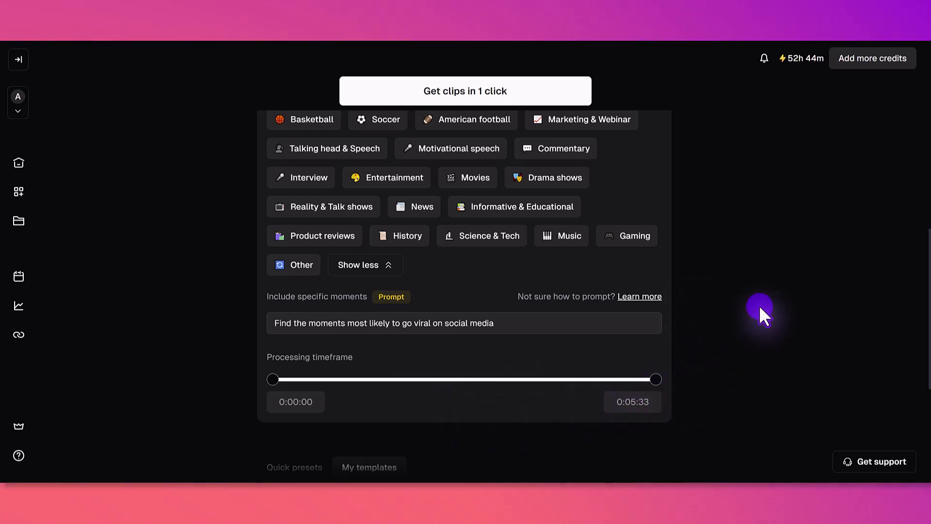
pyautogui.scroll(-2, 429, 344)
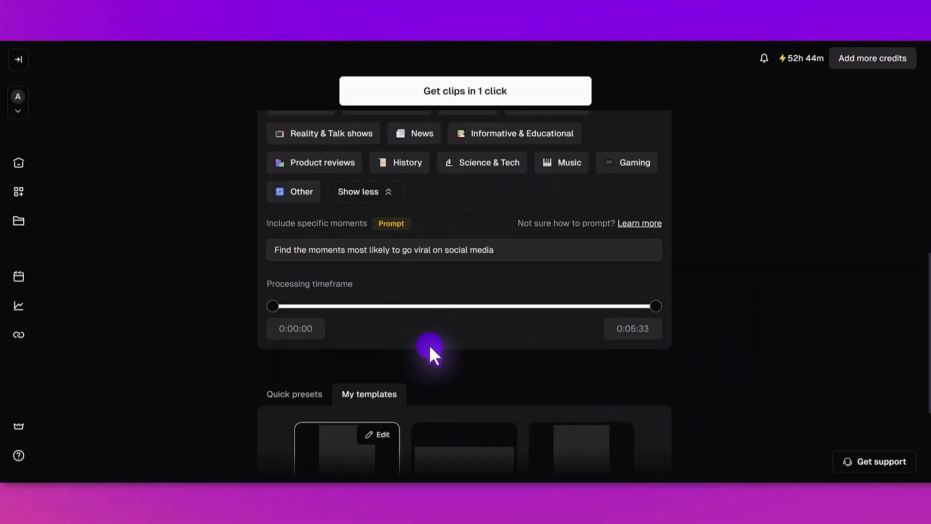
pyautogui.scroll(-3, 429, 344)
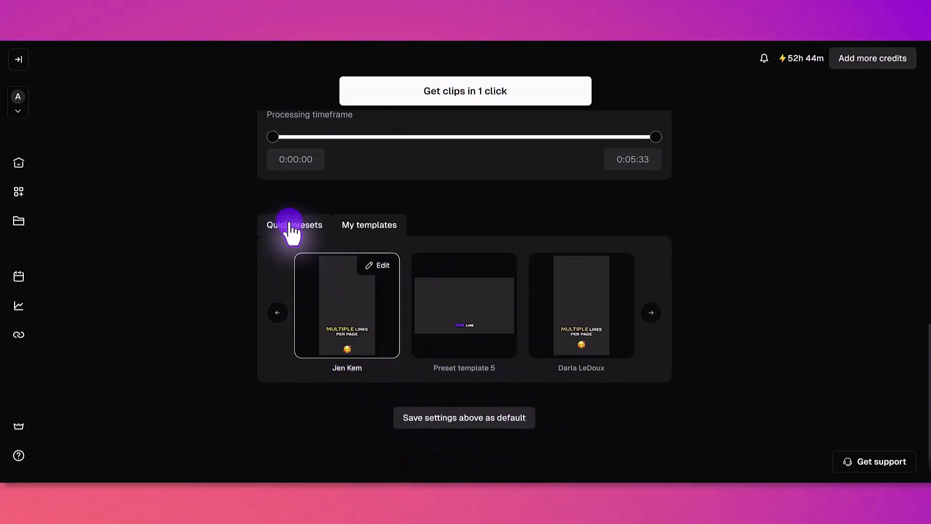
pyautogui.click(383, 224)
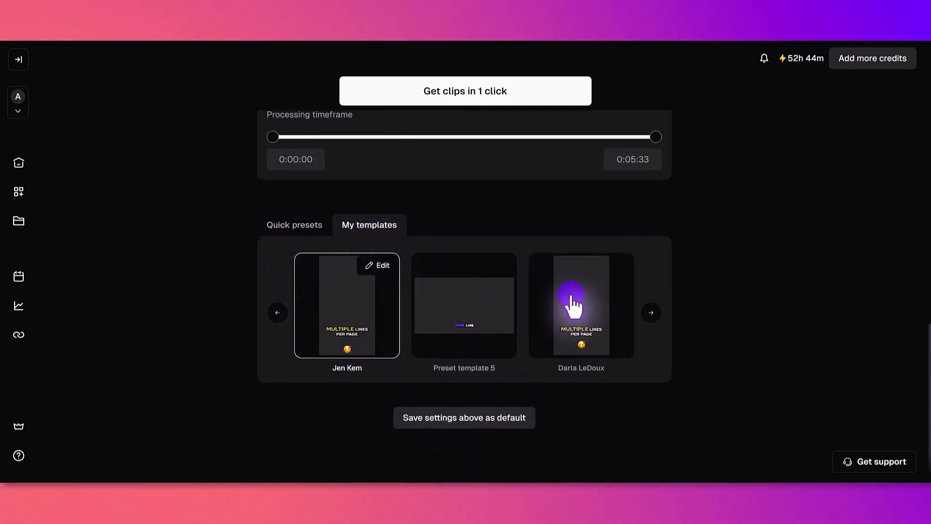
pyautogui.click(652, 320)
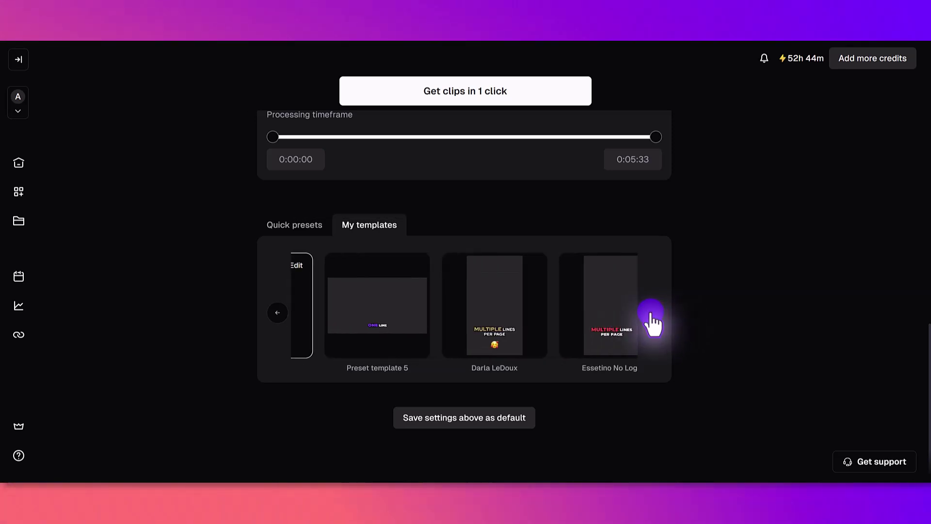
pyautogui.moveTo(586, 318)
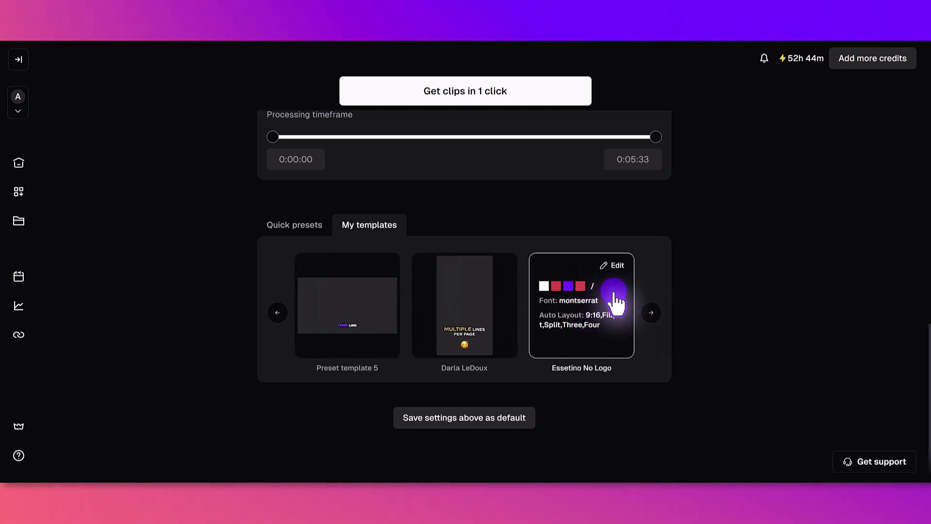
pyautogui.scroll(-1, 512, 431)
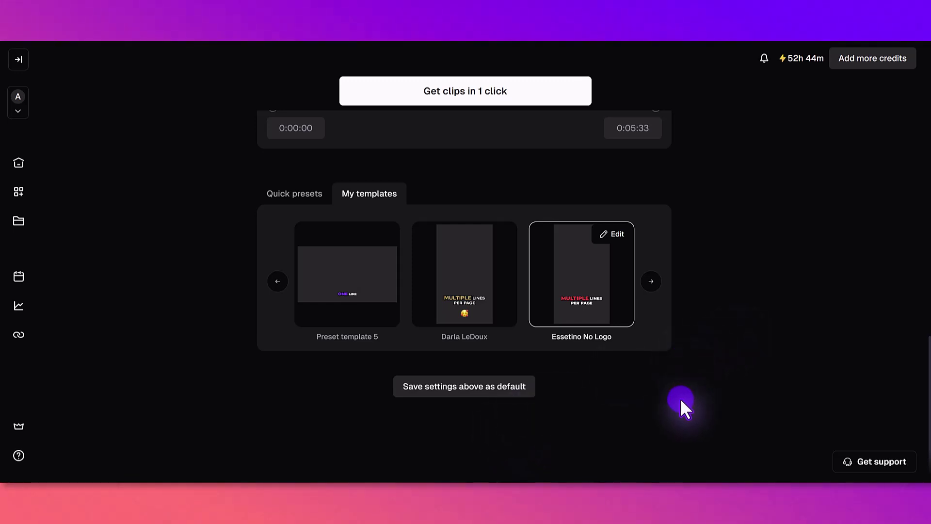
pyautogui.scroll(10, 647, 395)
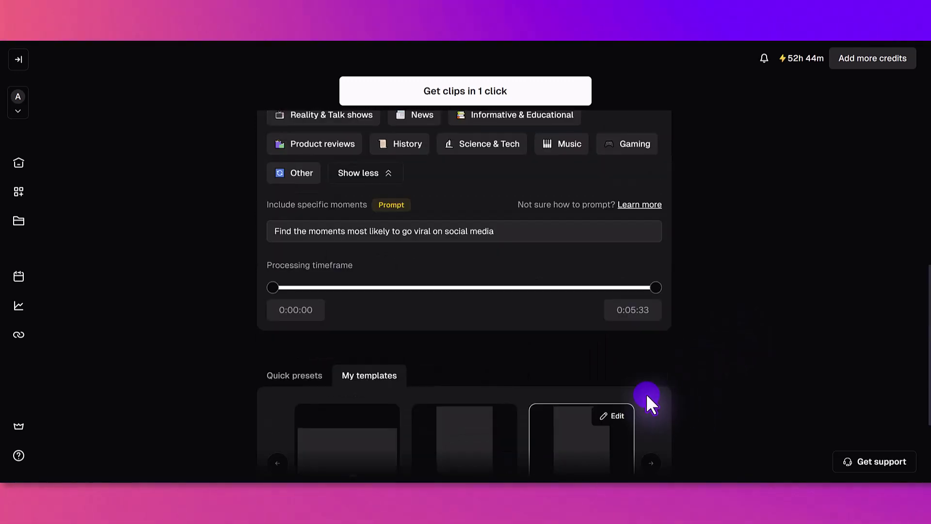
pyautogui.scroll(1, 646, 393)
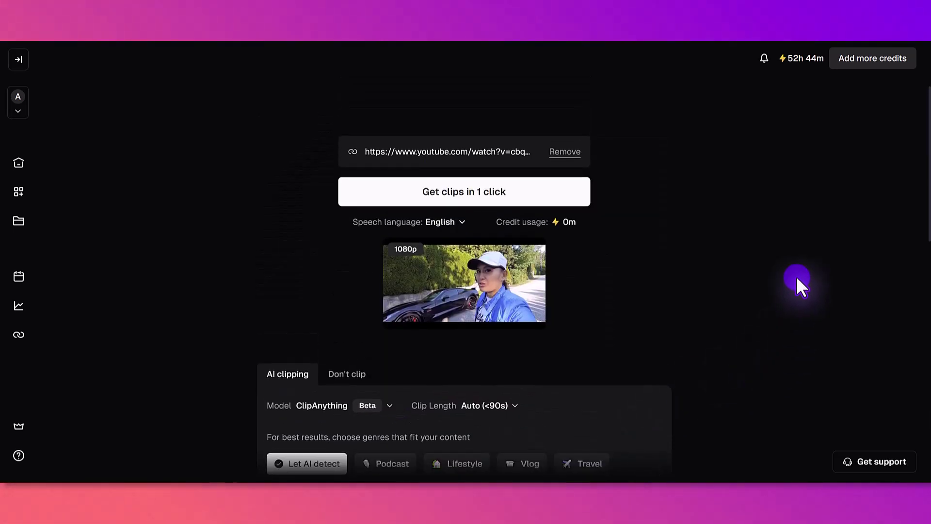
# Submit the vlog as a ClipAnything project and scroll to it in All projects
pyautogui.click(443, 194)
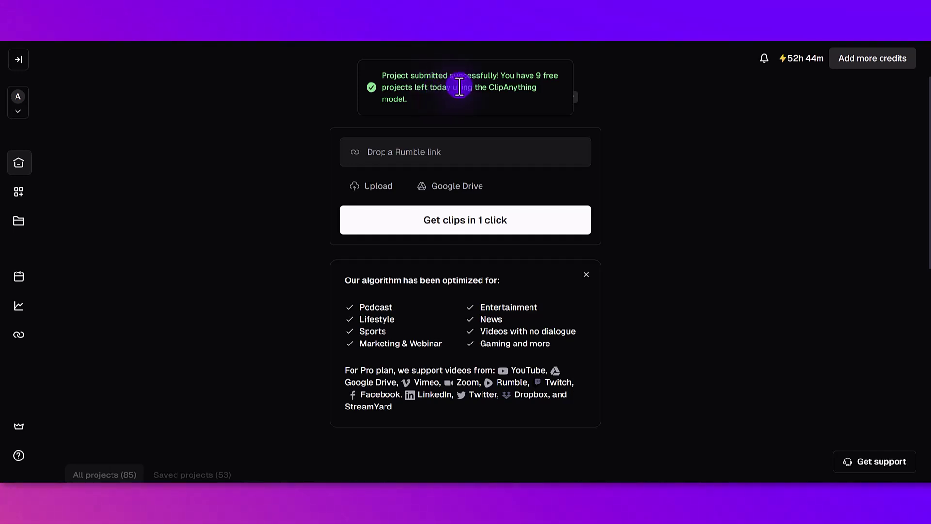
pyautogui.scroll(-3, 232, 310)
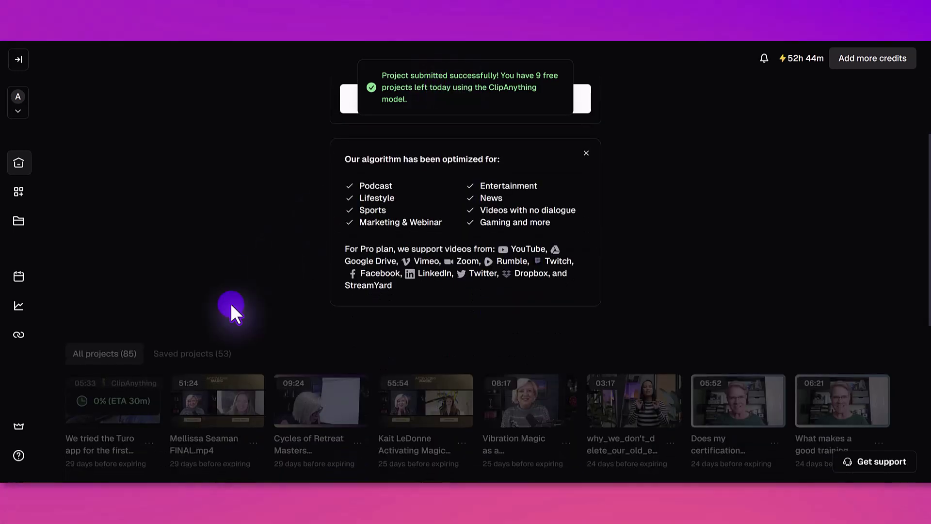
pyautogui.scroll(-1, 231, 303)
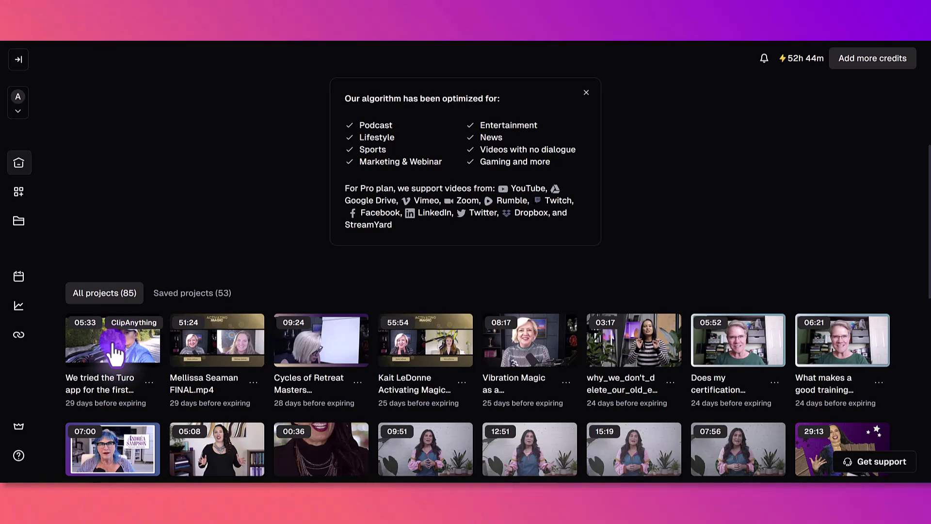
pyautogui.click(114, 350)
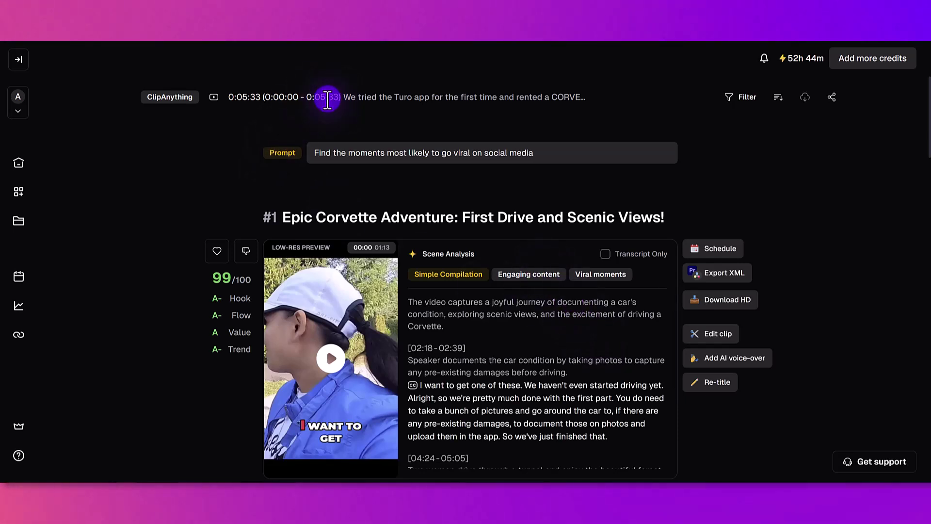
pyautogui.scroll(-3, 494, 334)
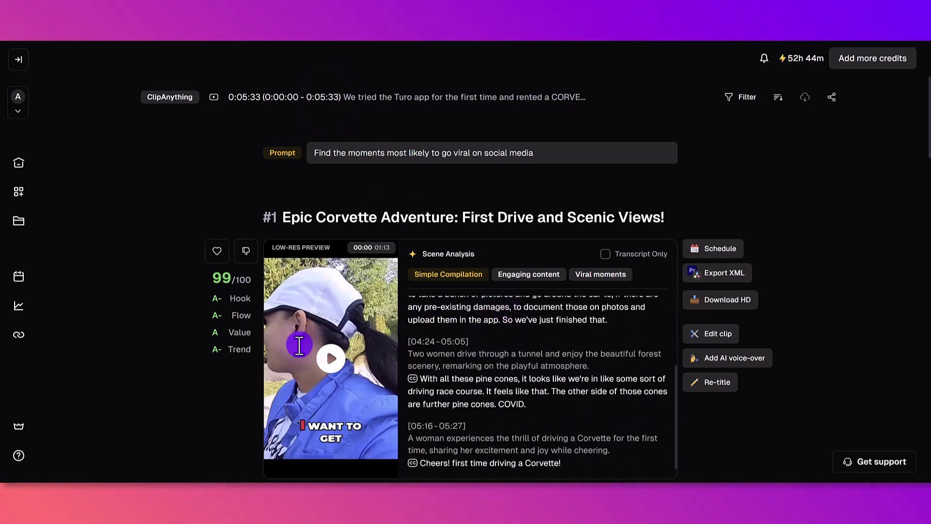
pyautogui.scroll(-7, 257, 349)
pyautogui.scroll(-5, 268, 342)
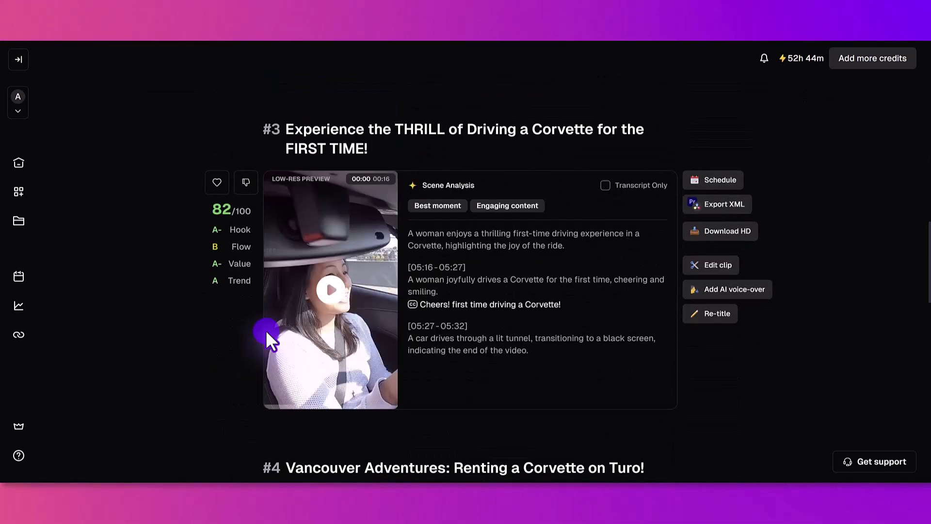
pyautogui.scroll(-5, 268, 340)
pyautogui.scroll(-10, 267, 339)
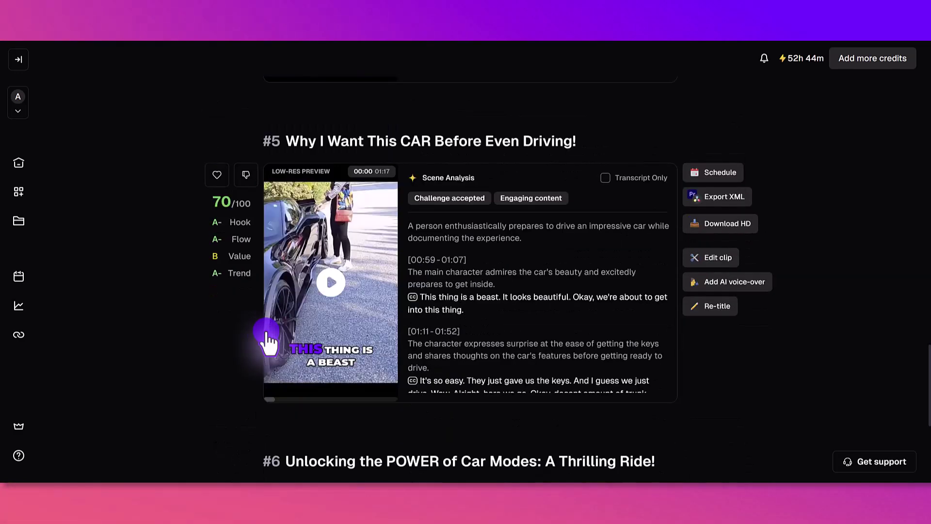
pyautogui.scroll(8, 322, 333)
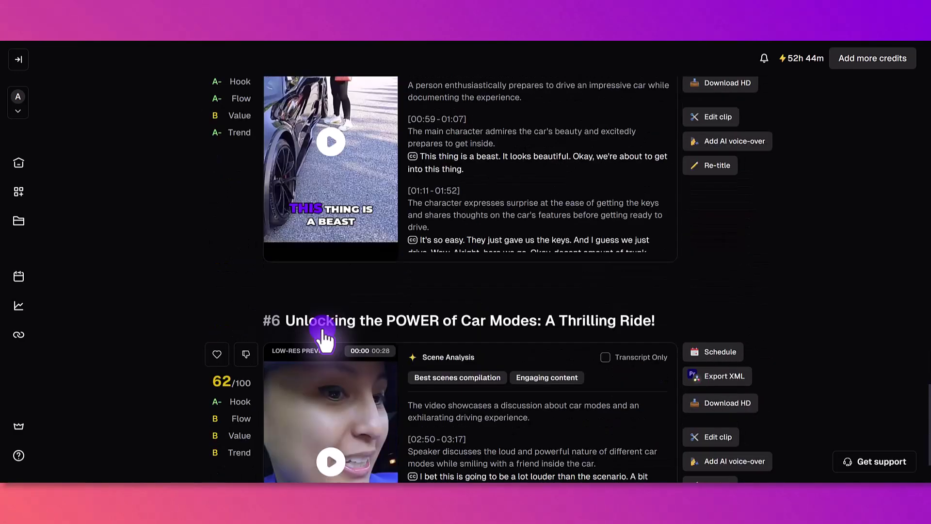
pyautogui.scroll(10, 322, 333)
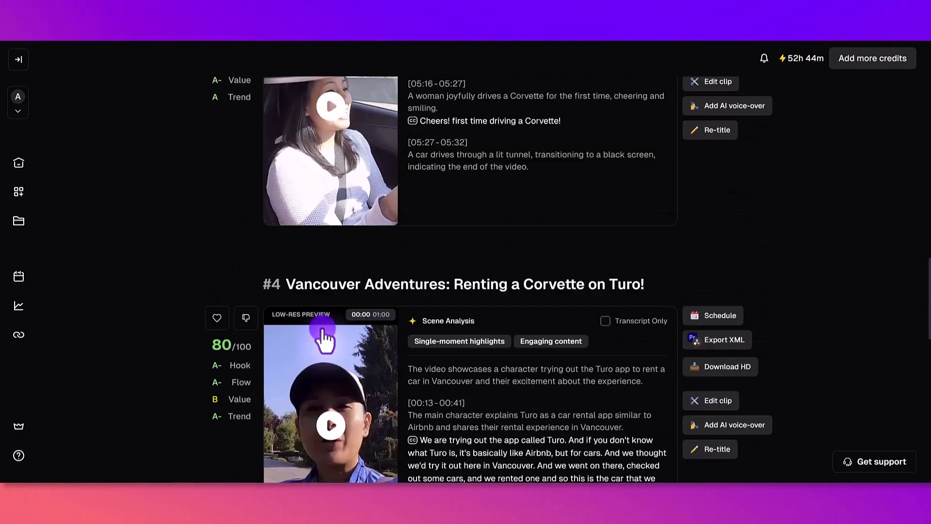
pyautogui.scroll(10, 322, 332)
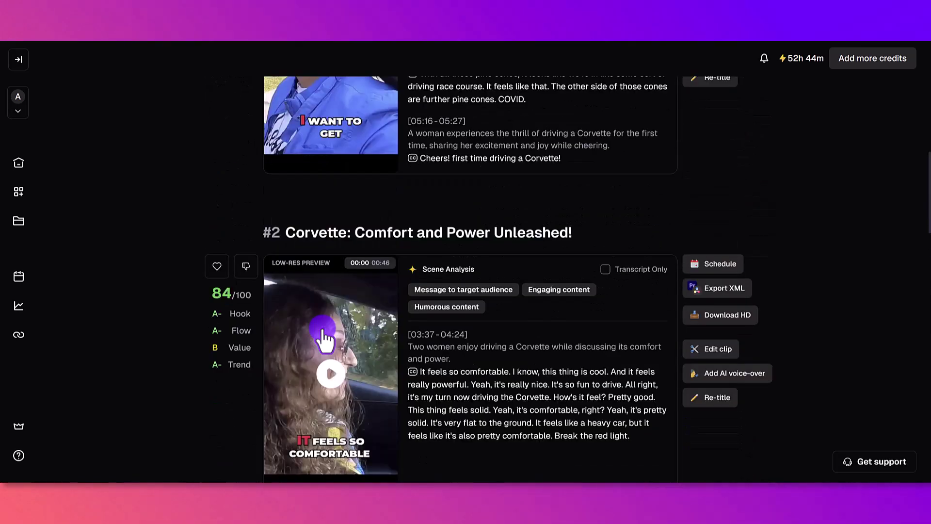
pyautogui.scroll(3, 322, 333)
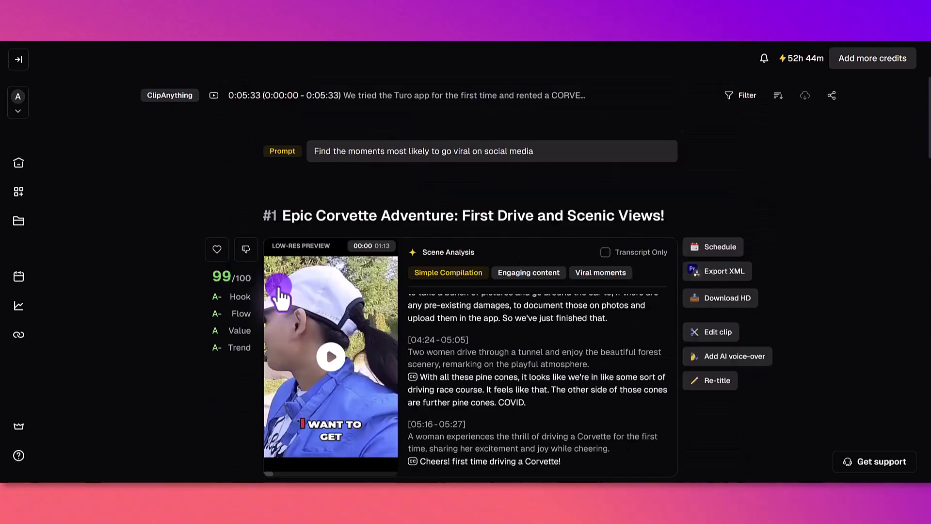
pyautogui.scroll(-1, 330, 291)
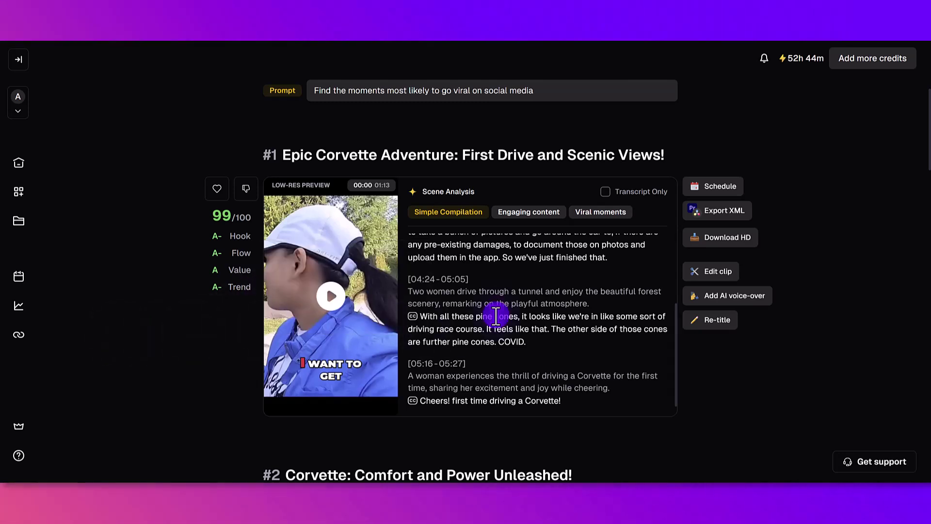
pyautogui.scroll(1, 488, 310)
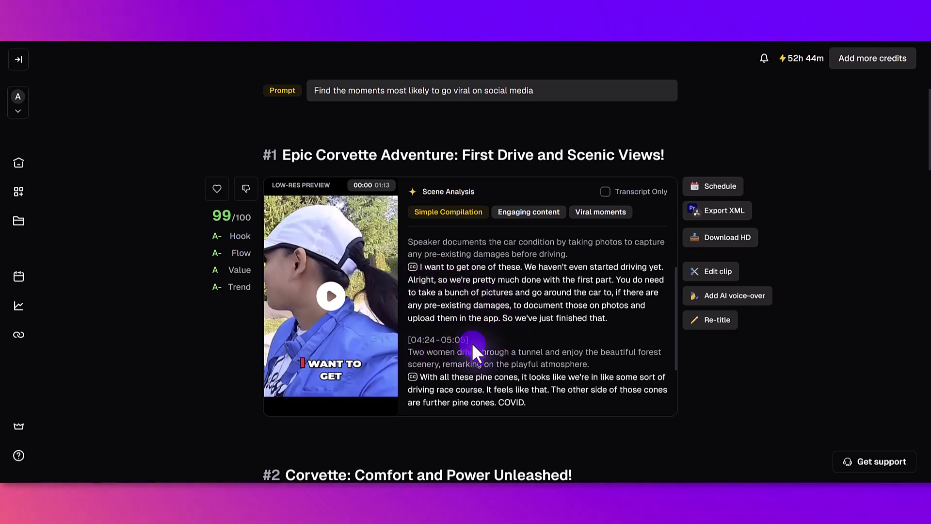
pyautogui.scroll(-1, 472, 343)
pyautogui.scroll(1, 437, 310)
pyautogui.scroll(5, 458, 271)
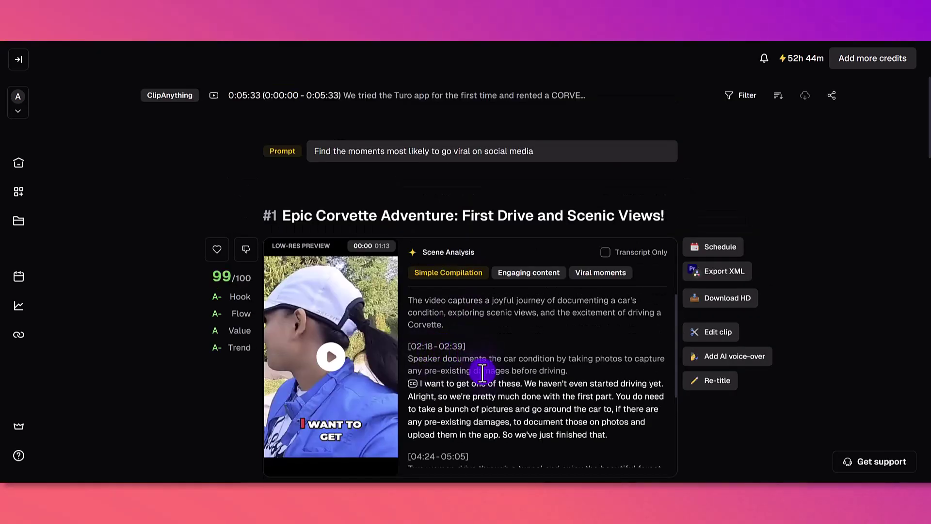
pyautogui.scroll(-1, 478, 371)
pyautogui.scroll(-1, 474, 375)
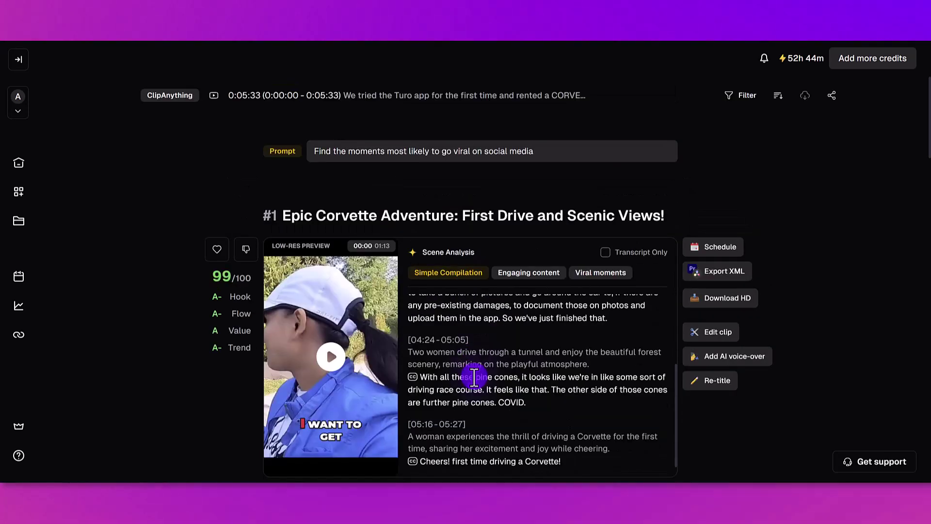
pyautogui.scroll(-3, 489, 417)
pyautogui.scroll(3, 488, 413)
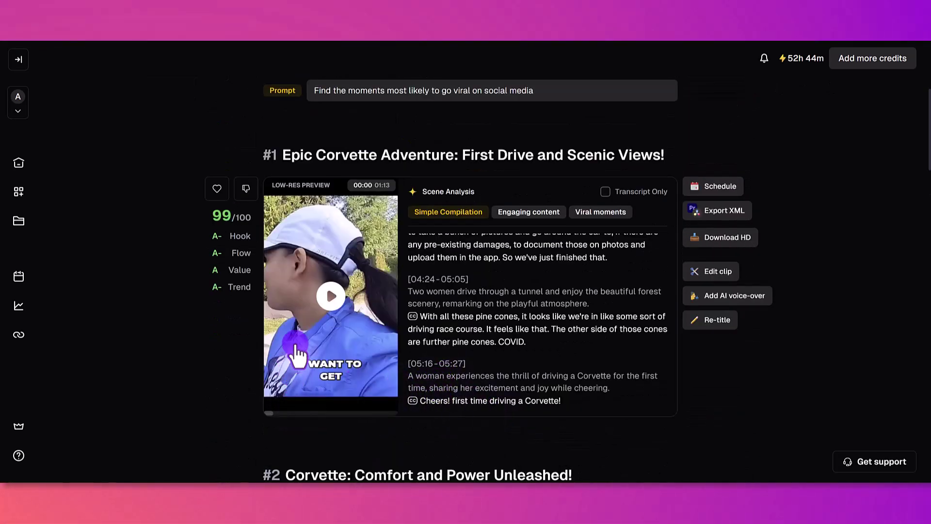
# Play the preview of clip #1, 'Epic Corvette Adventure: First Drive and Scenic Views!'
pyautogui.click(336, 298)
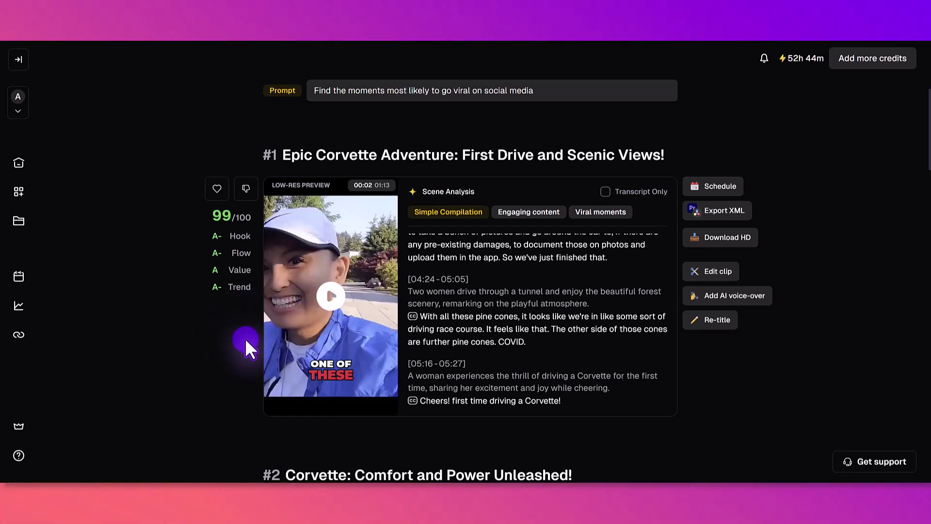
# Scroll past clip #2 to clip #4, 'Vancouver Adventures: Renting a Corvette on Turo!' (80/100)
pyautogui.scroll(-5, 200, 318)
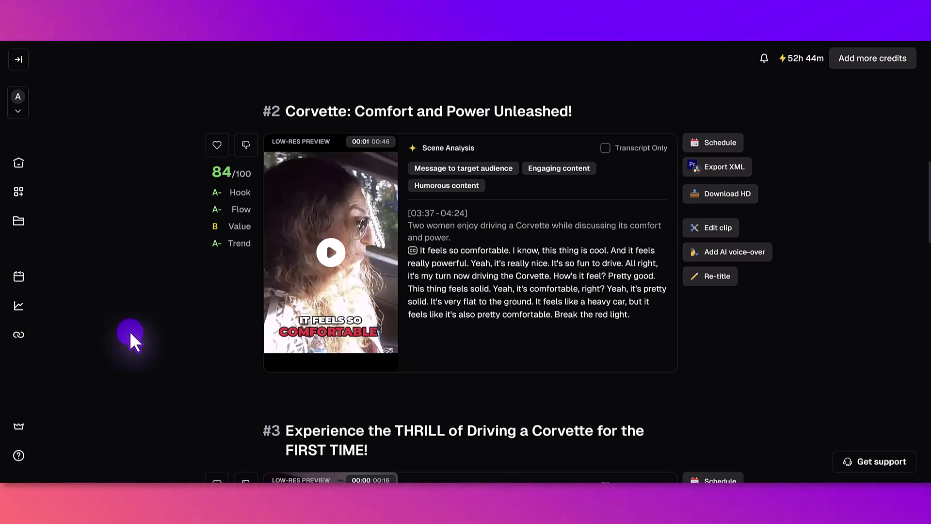
pyautogui.scroll(-8, 177, 331)
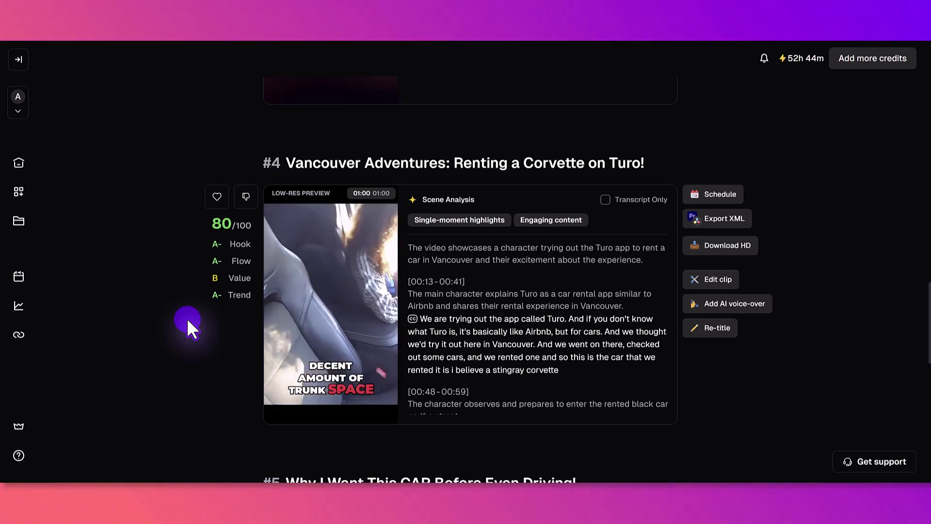
# Pause clip #4, check its Trend virality score, then move on to clip #6 (62/100)
pyautogui.moveTo(330, 311)
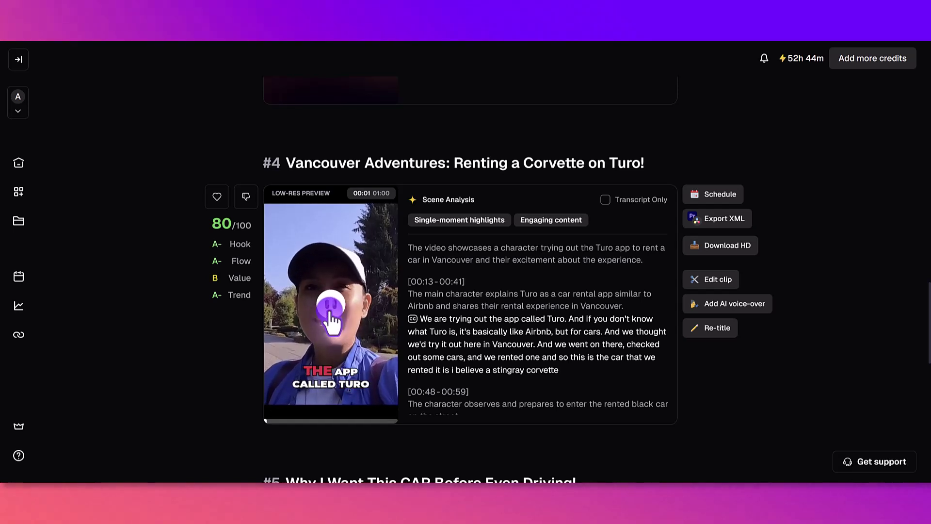
pyautogui.click(321, 319)
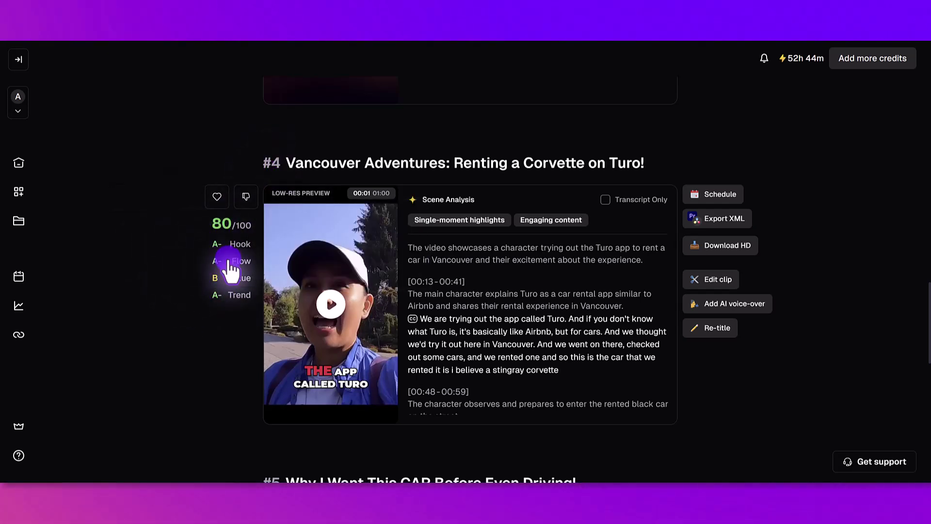
pyautogui.moveTo(238, 298)
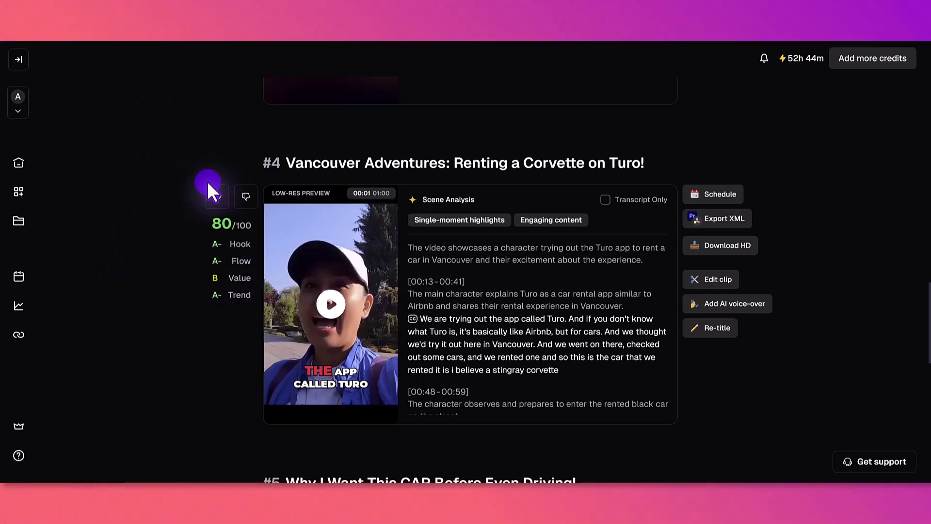
pyautogui.scroll(-12, 184, 301)
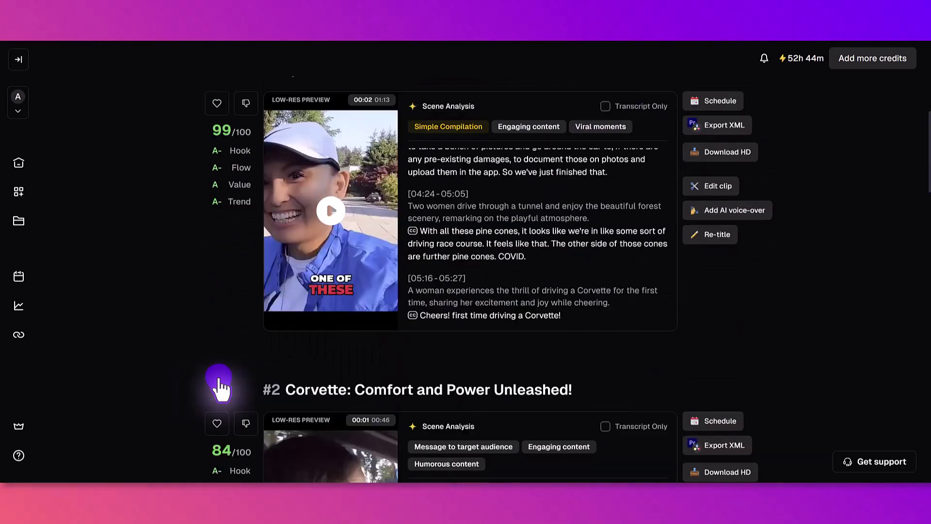
# Scroll back to the top of the results, where the prompt sits above clip #1
pyautogui.scroll(3, 217, 386)
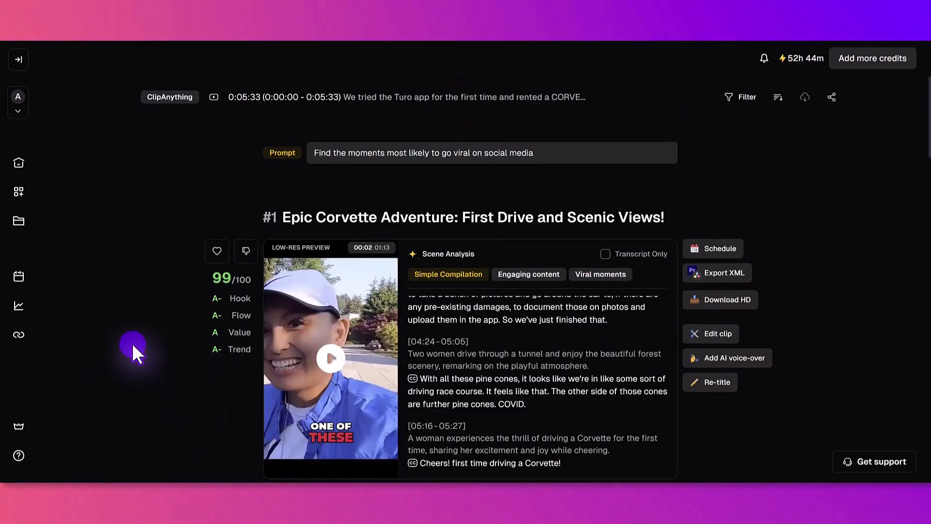